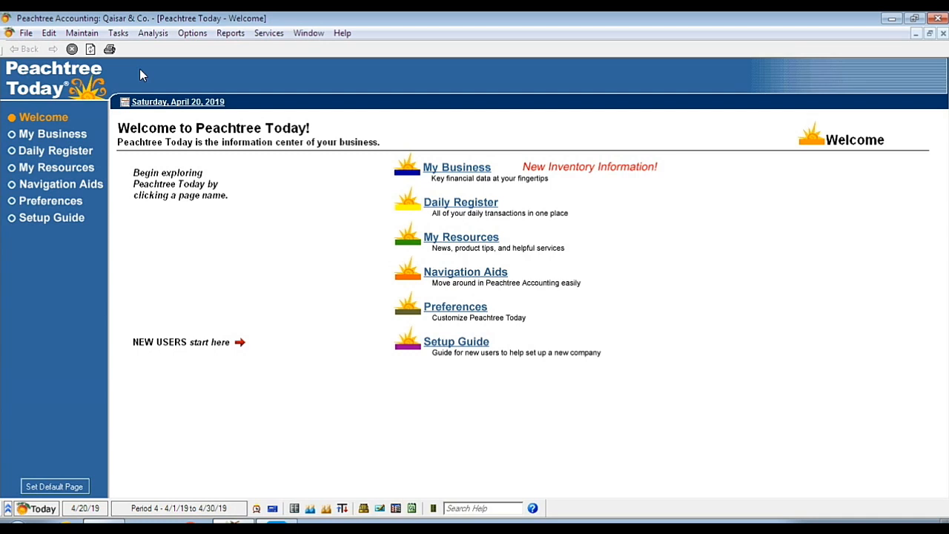
Step: Open a new sales invoice and select Qaisar & Co. as the customer
{"action": "left_click", "coordinate": [122, 34]}
{"action": "mouse_move", "coordinate": [152, 52]}
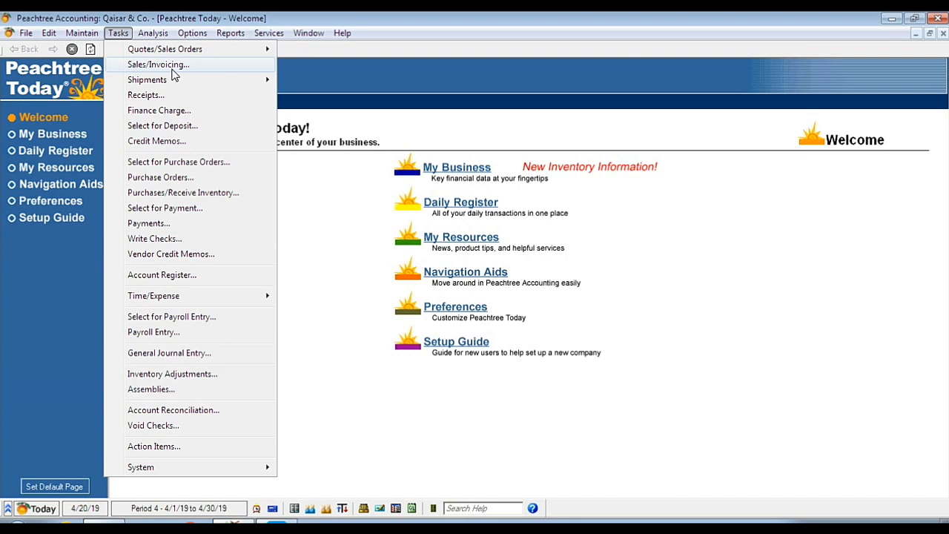
{"action": "left_click", "coordinate": [163, 67]}
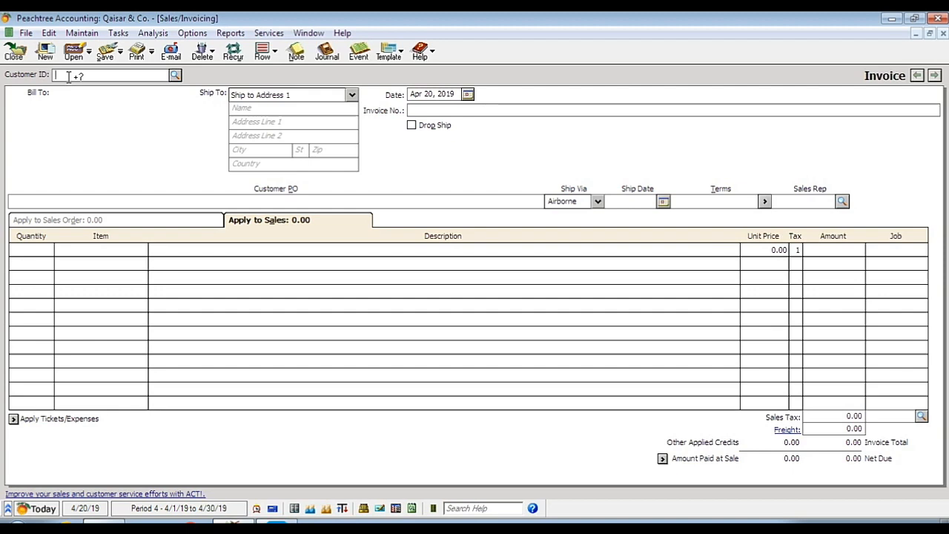
{"action": "left_click", "coordinate": [175, 76]}
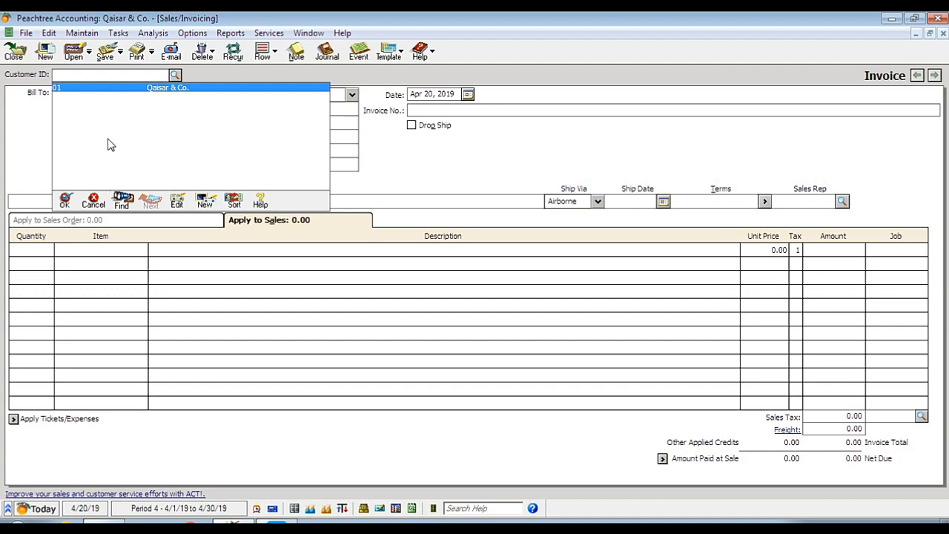
{"action": "double_click", "coordinate": [113, 89]}
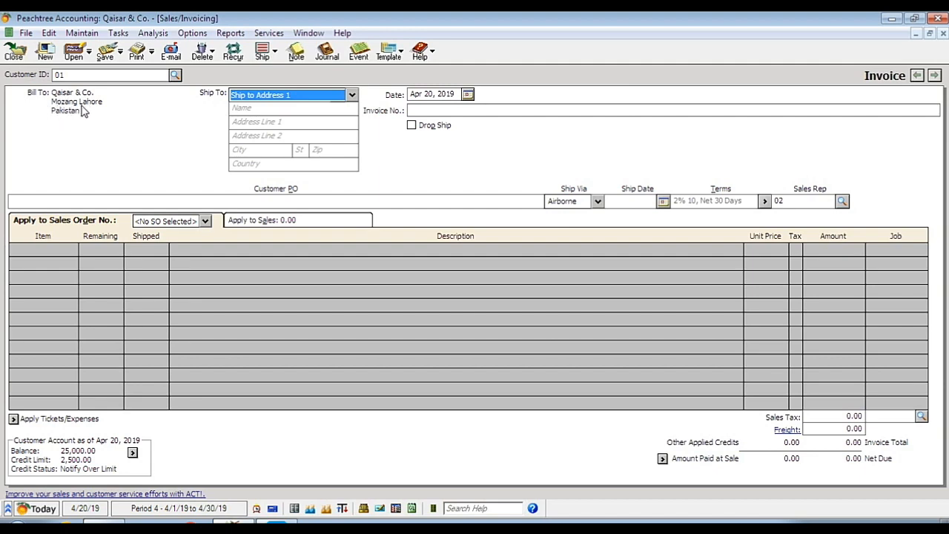
{"action": "left_click", "coordinate": [242, 109]}
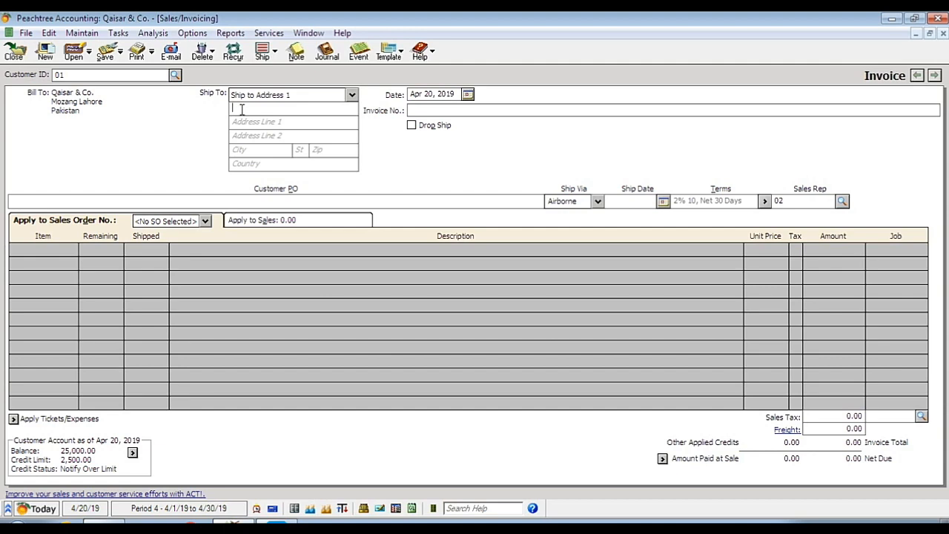
{"action": "key", "text": "Tab"}
{"action": "key", "text": "Tab"}
{"action": "key", "text": "Tab"}
{"action": "left_click", "coordinate": [352, 95]}
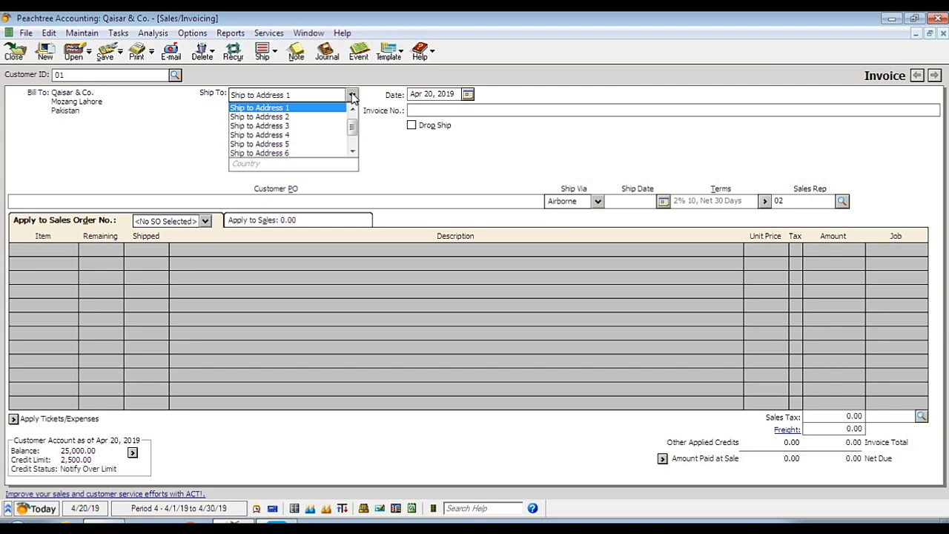
{"action": "left_click", "coordinate": [353, 95]}
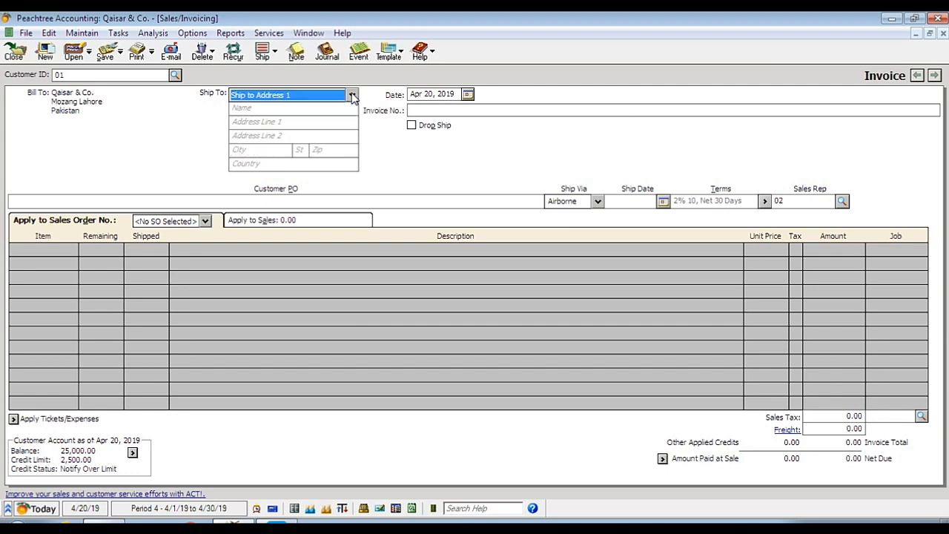
Step: Set the invoice number to 03, leaving the customer PO and ship date blank
{"action": "left_click", "coordinate": [431, 110]}
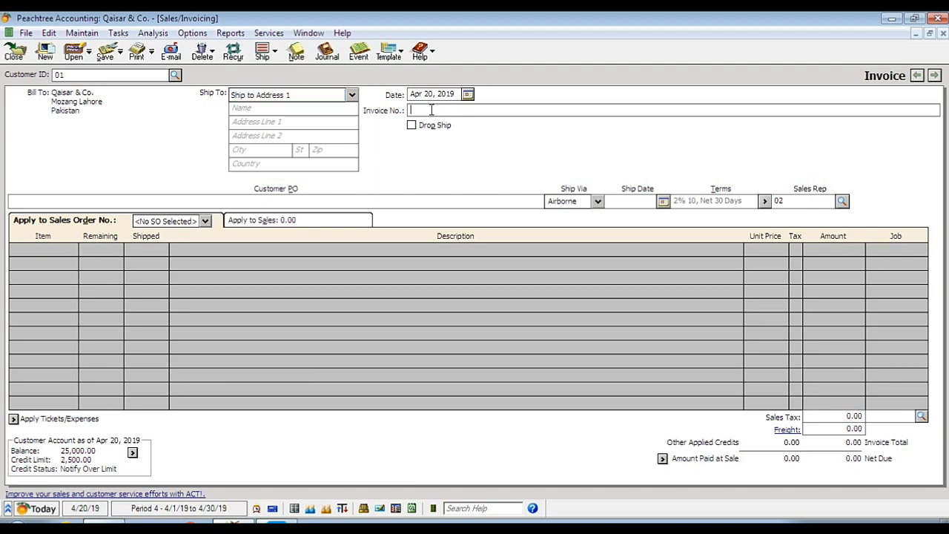
{"action": "type", "text": "03"}
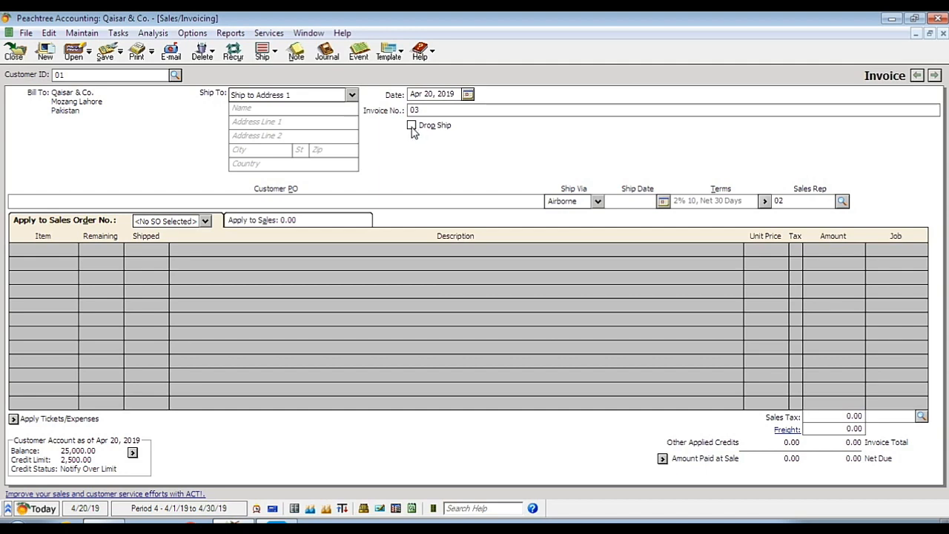
{"action": "key", "text": "Tab"}
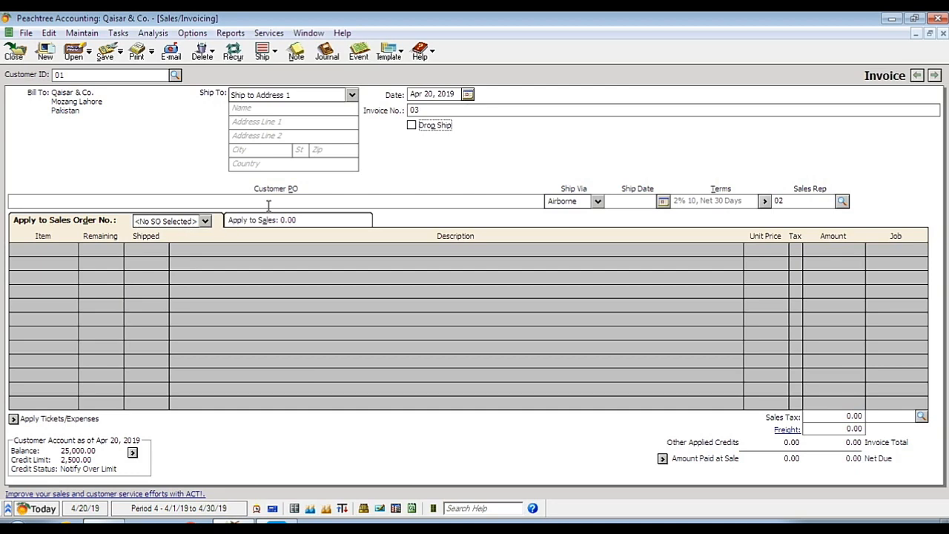
{"action": "left_click", "coordinate": [295, 198]}
{"action": "left_click", "coordinate": [647, 202]}
Step: Add a direct sales line, not tied to a sales order, with quantity 5 of the item Rom
{"action": "left_click", "coordinate": [261, 221]}
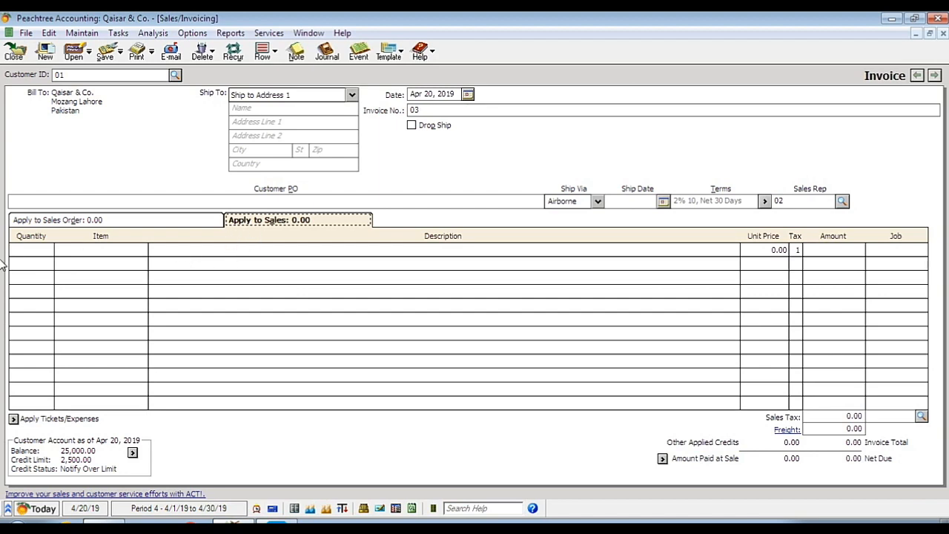
{"action": "left_click", "coordinate": [46, 250]}
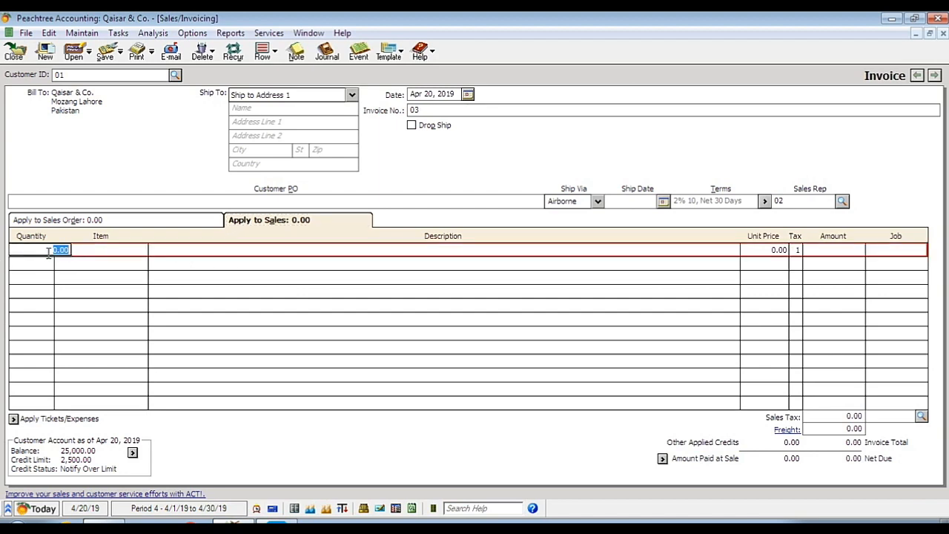
{"action": "left_click", "coordinate": [107, 252]}
{"action": "left_click", "coordinate": [143, 250]}
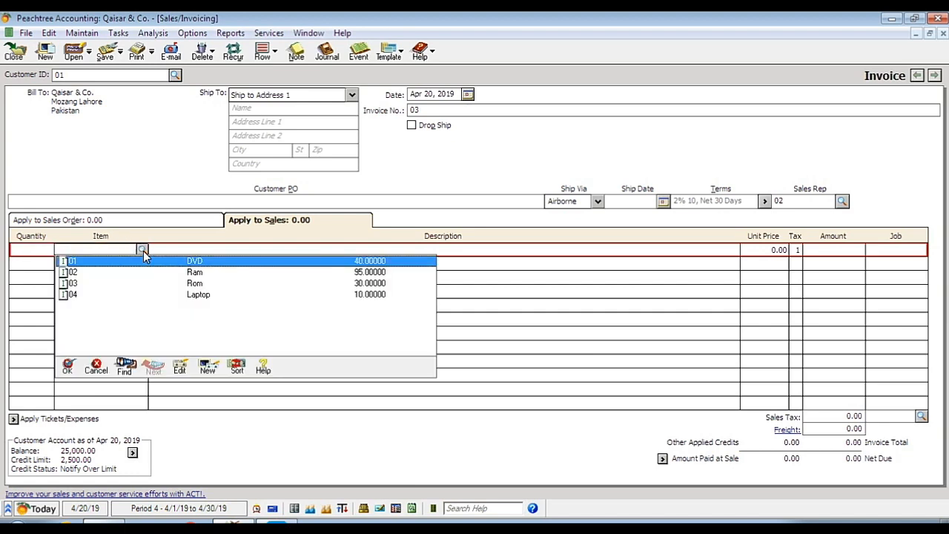
{"action": "left_click", "coordinate": [142, 251]}
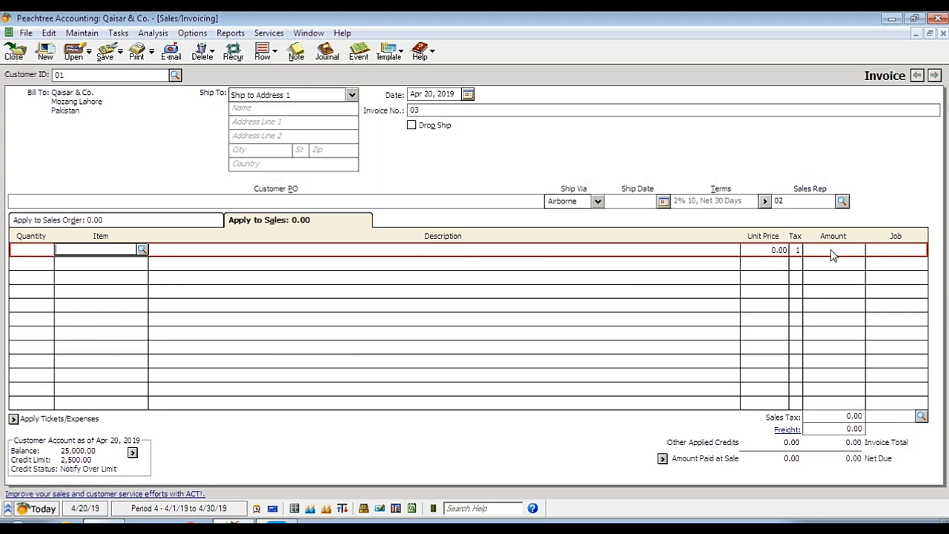
{"action": "left_click", "coordinate": [45, 251]}
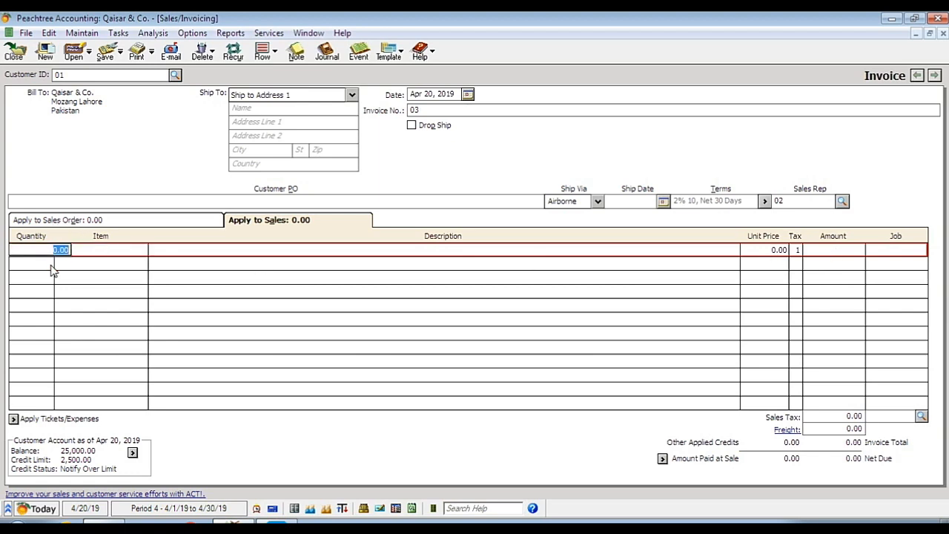
{"action": "type", "text": "5"}
{"action": "key", "text": "Tab"}
{"action": "left_click", "coordinate": [142, 250]}
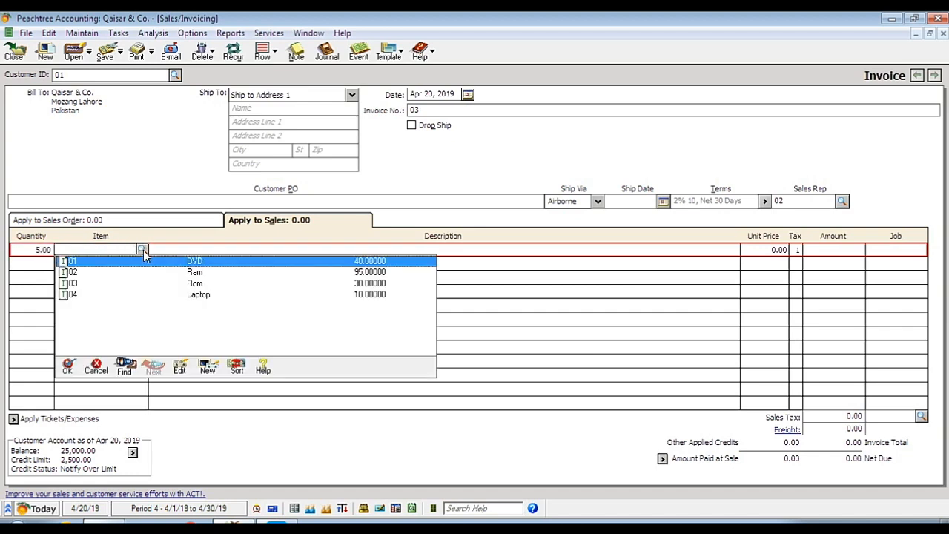
{"action": "double_click", "coordinate": [192, 288]}
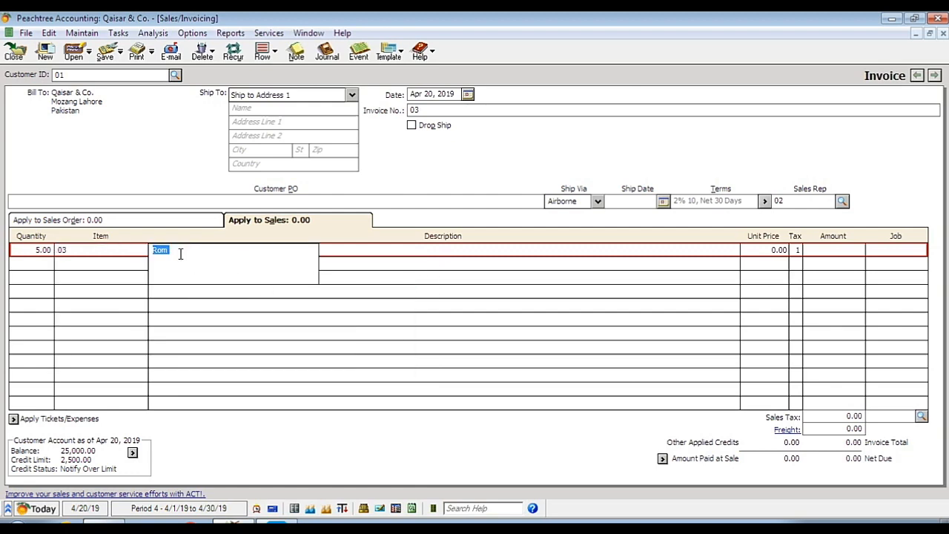
Step: Set the Rom line's unit price to 1000 and its tax type to 1 Regular
{"action": "left_click", "coordinate": [771, 250]}
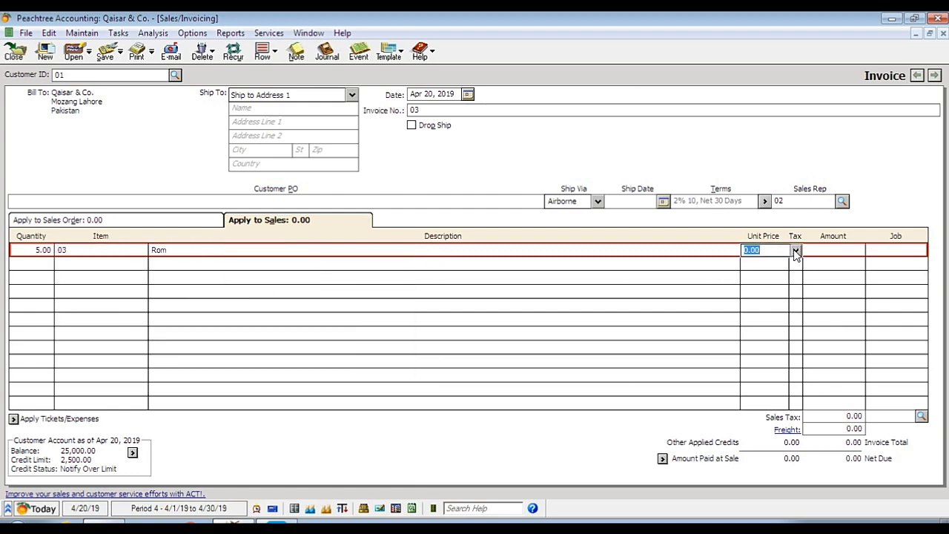
{"action": "left_click", "coordinate": [795, 251]}
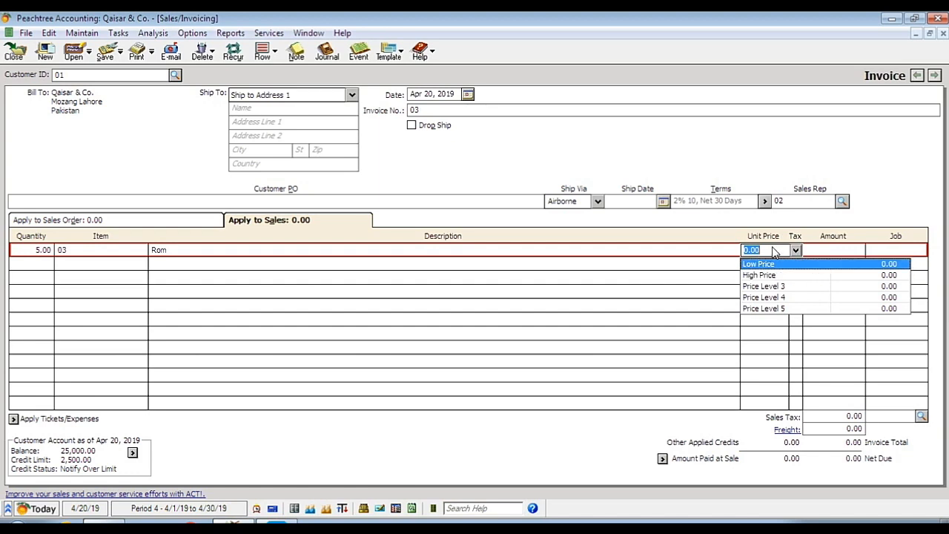
{"action": "type", "text": "1000"}
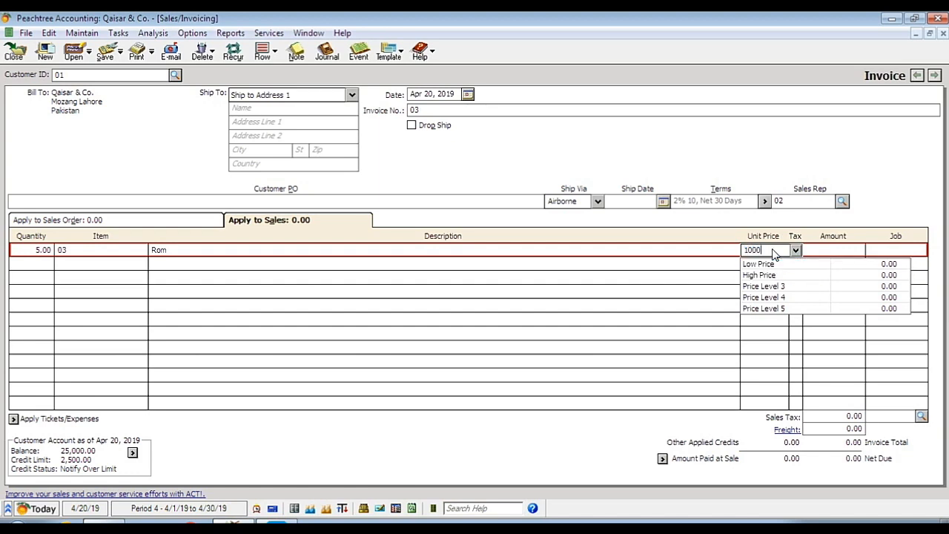
{"action": "key", "text": "Tab"}
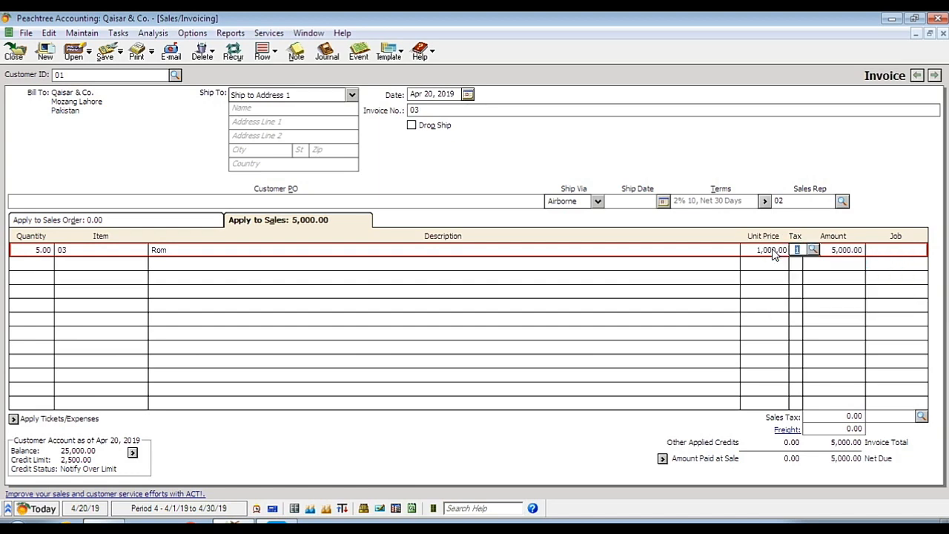
{"action": "left_click", "coordinate": [814, 250]}
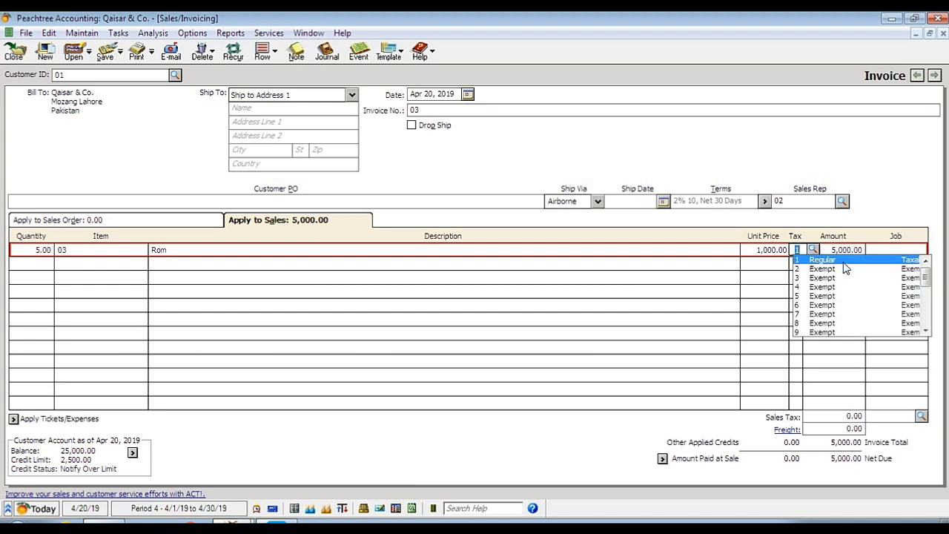
{"action": "left_click", "coordinate": [845, 261]}
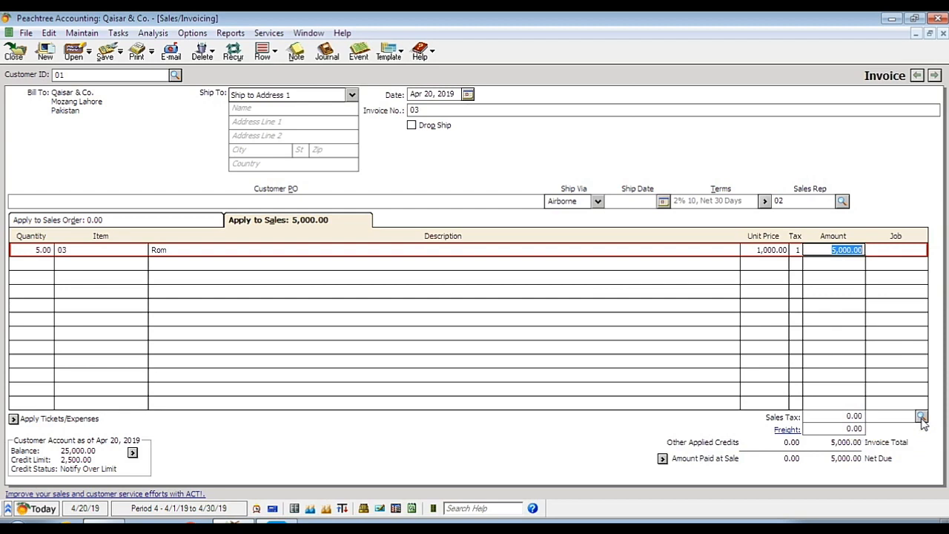
{"action": "left_click", "coordinate": [843, 429]}
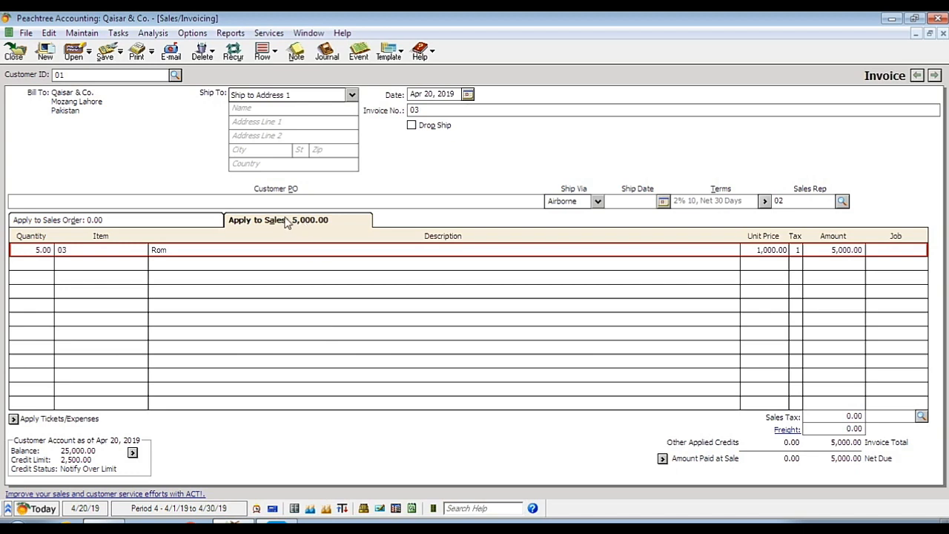
Step: Apply the invoice to the customer's existing sales order and set the shipped quantity of DVD to 5
{"action": "left_click", "coordinate": [62, 220]}
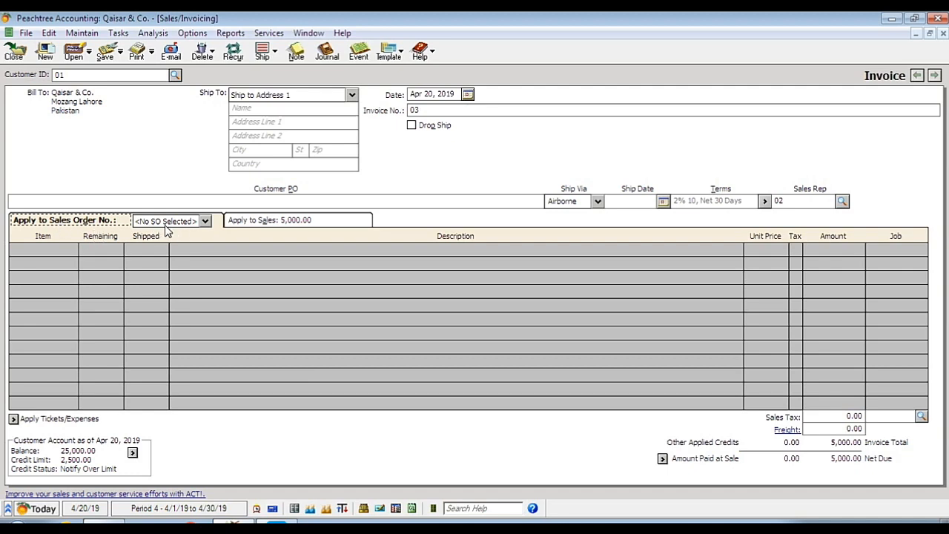
{"action": "left_click", "coordinate": [205, 223]}
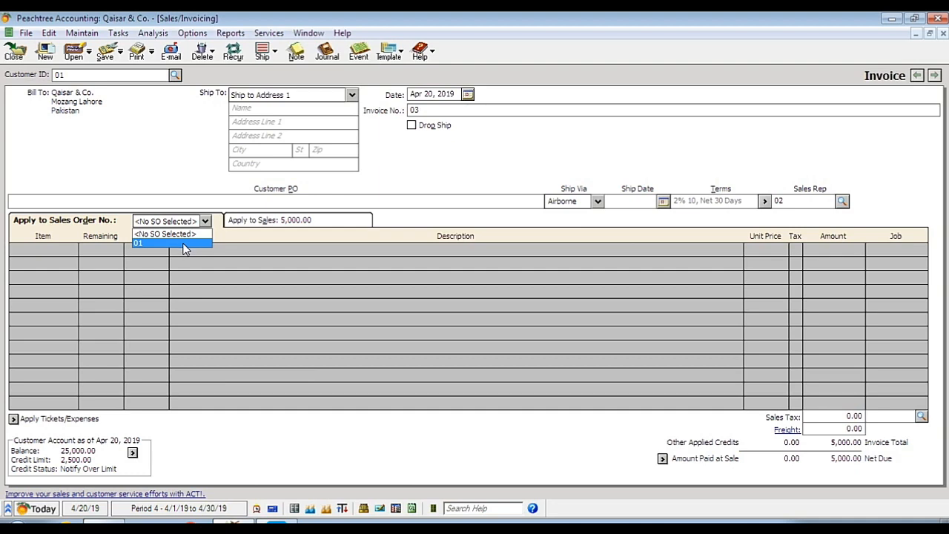
{"action": "left_click", "coordinate": [145, 244]}
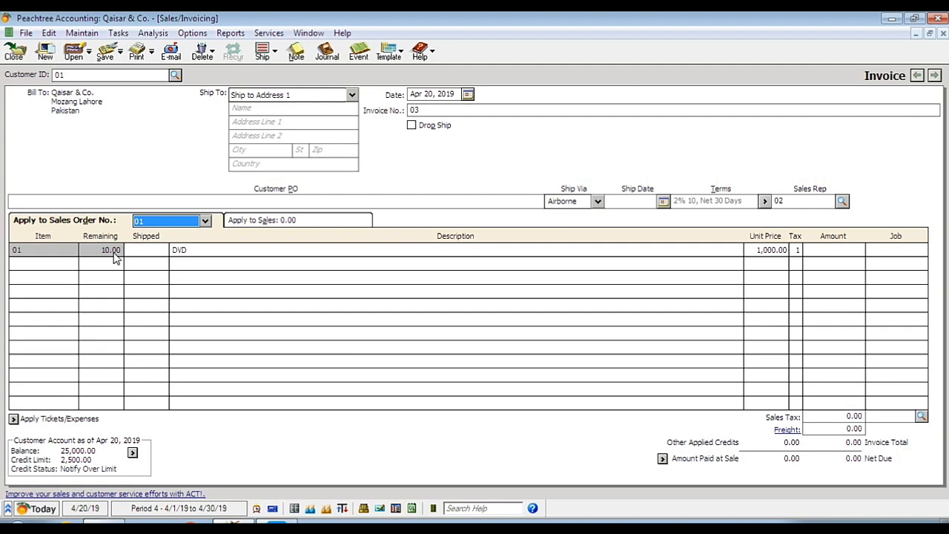
{"action": "left_click", "coordinate": [153, 252]}
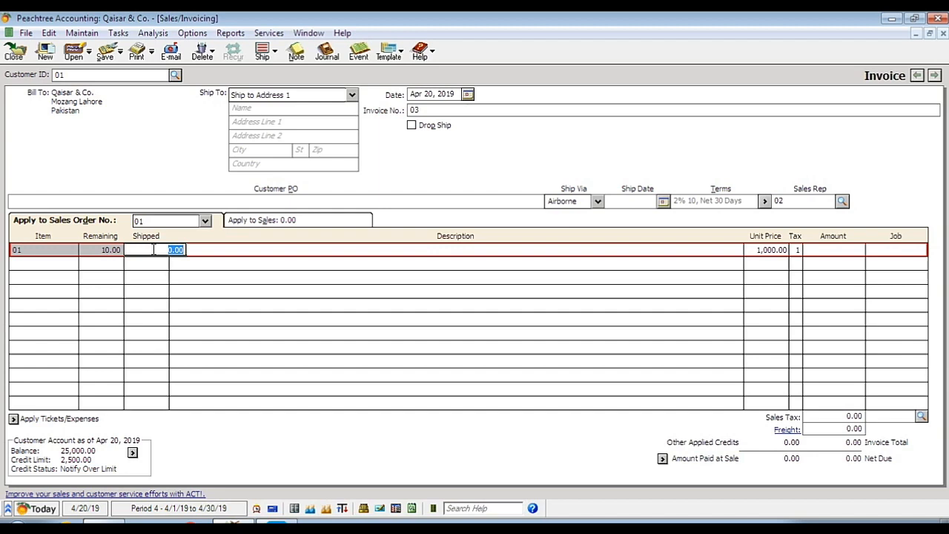
{"action": "type", "text": "5"}
{"action": "key", "text": "Tab"}
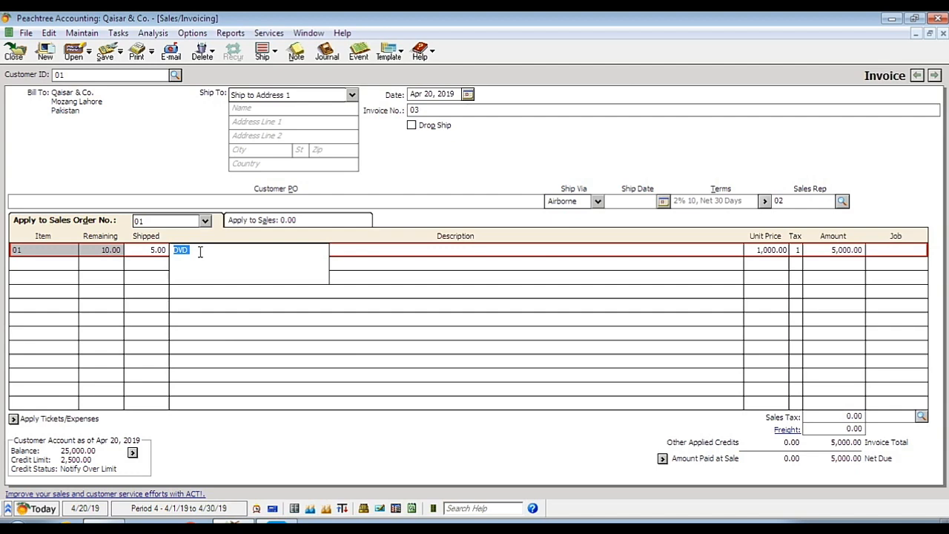
Step: Check the price levels for the DVD line and set its tax type to 1 Regular
{"action": "left_click", "coordinate": [757, 252]}
{"action": "left_click", "coordinate": [795, 252]}
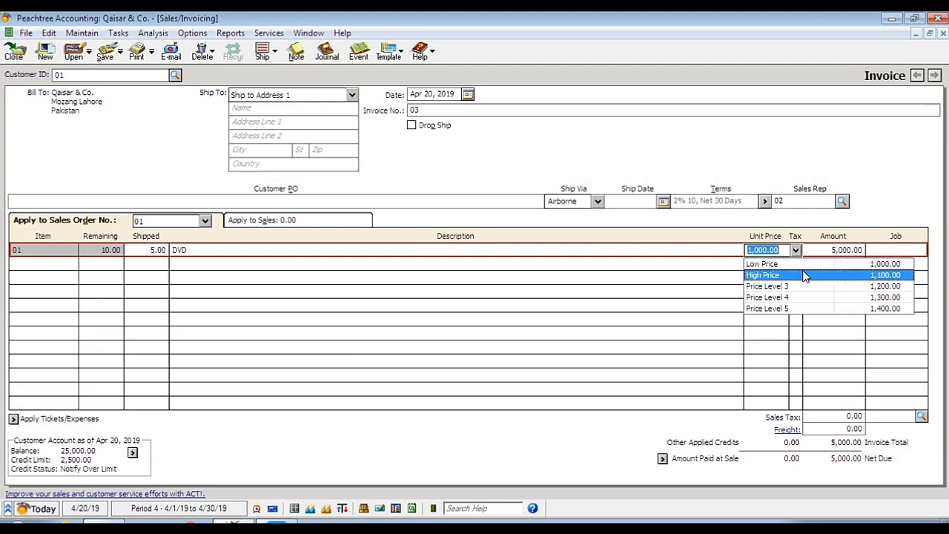
{"action": "left_click", "coordinate": [795, 252]}
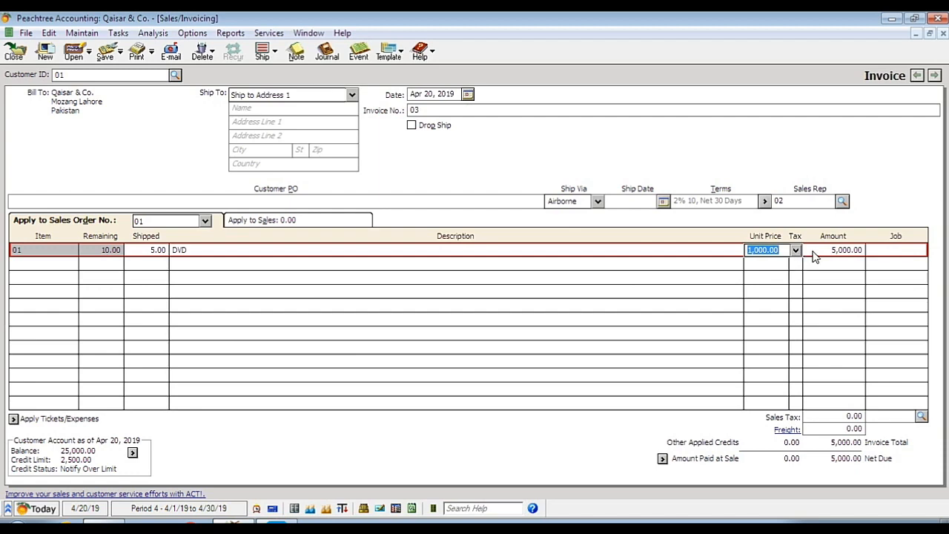
{"action": "key", "text": "Tab"}
{"action": "left_click", "coordinate": [796, 251]}
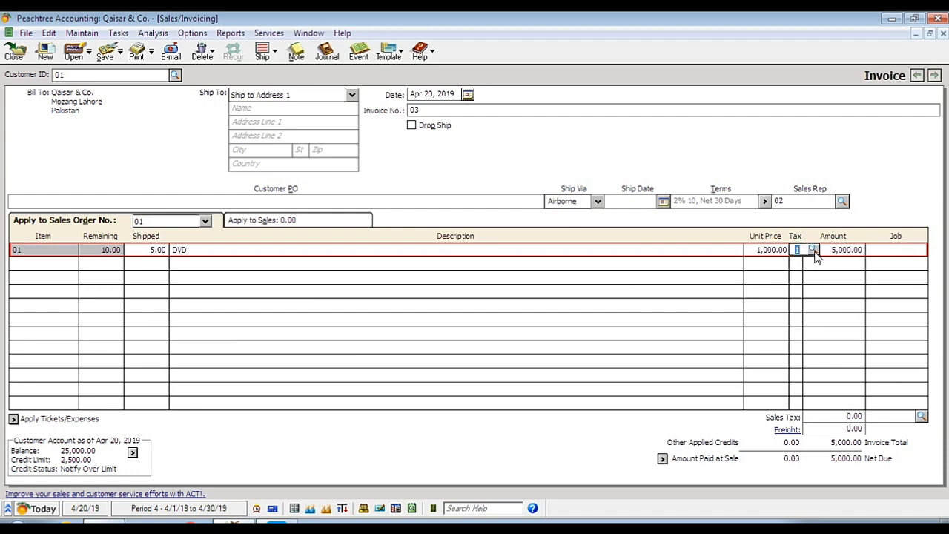
{"action": "left_click", "coordinate": [814, 253]}
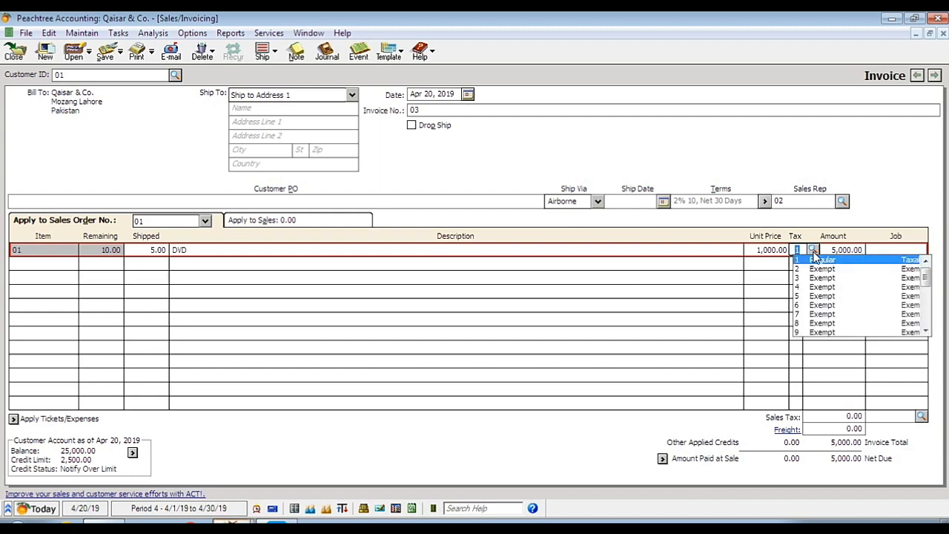
{"action": "left_click", "coordinate": [851, 261]}
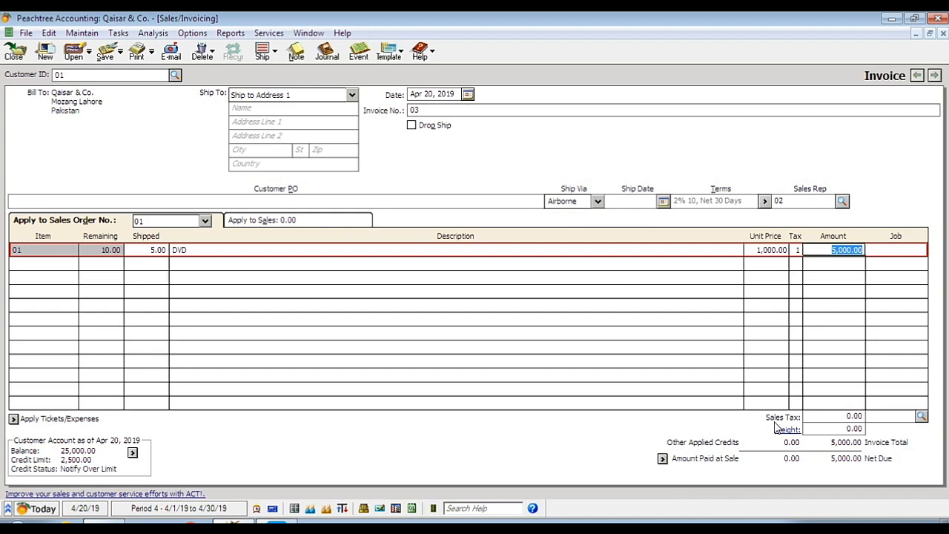
{"action": "left_click", "coordinate": [819, 416]}
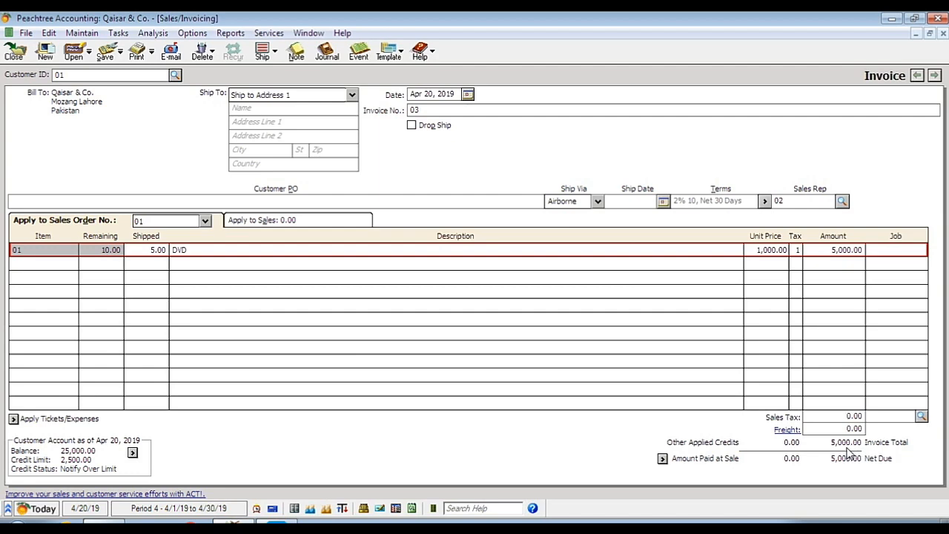
Step: Enter a time-of-sale receipt for the invoice with deposit ticket ID 02, reference 11111 and a receipt amount of 2000
{"action": "left_click", "coordinate": [823, 253]}
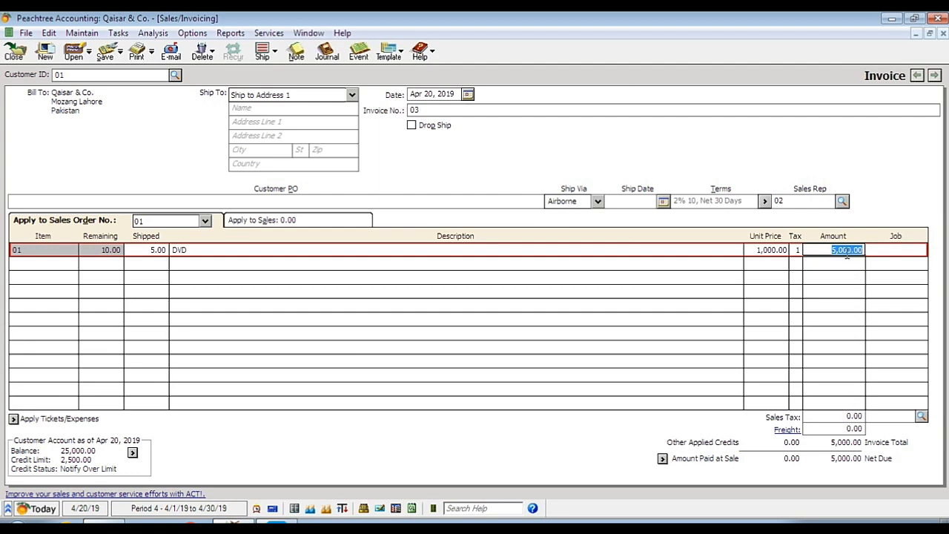
{"action": "left_click", "coordinate": [662, 459]}
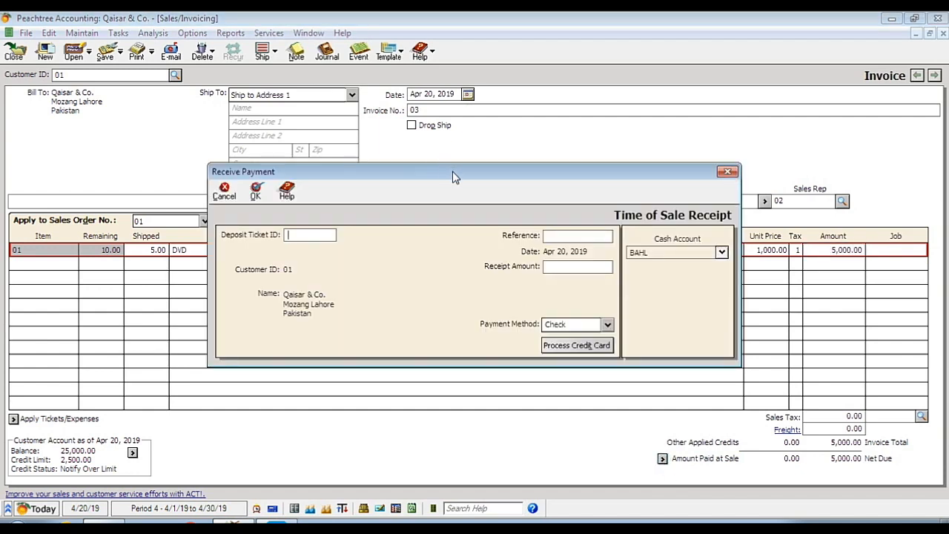
{"action": "left_click_drag", "start_coordinate": [455, 176], "coordinate": [454, 130]}
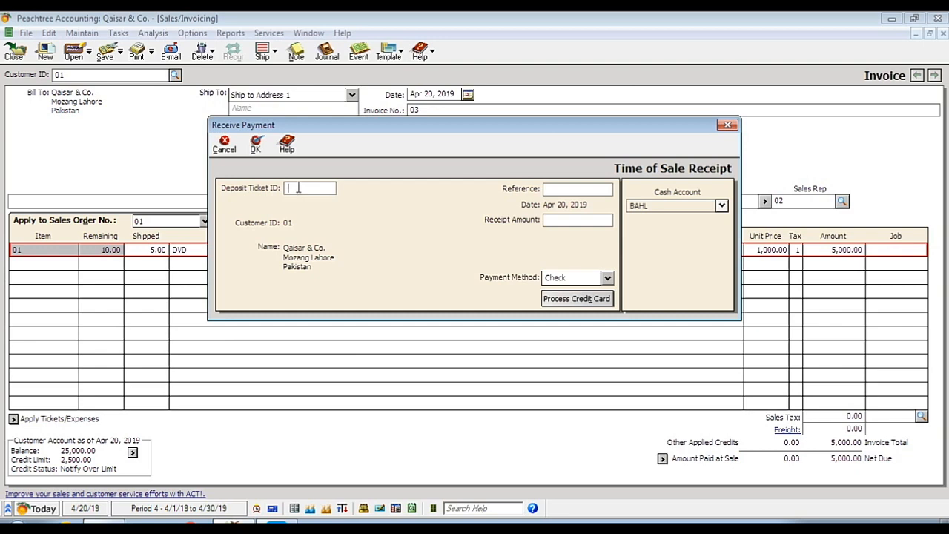
{"action": "type", "text": "02"}
{"action": "left_click", "coordinate": [566, 188]}
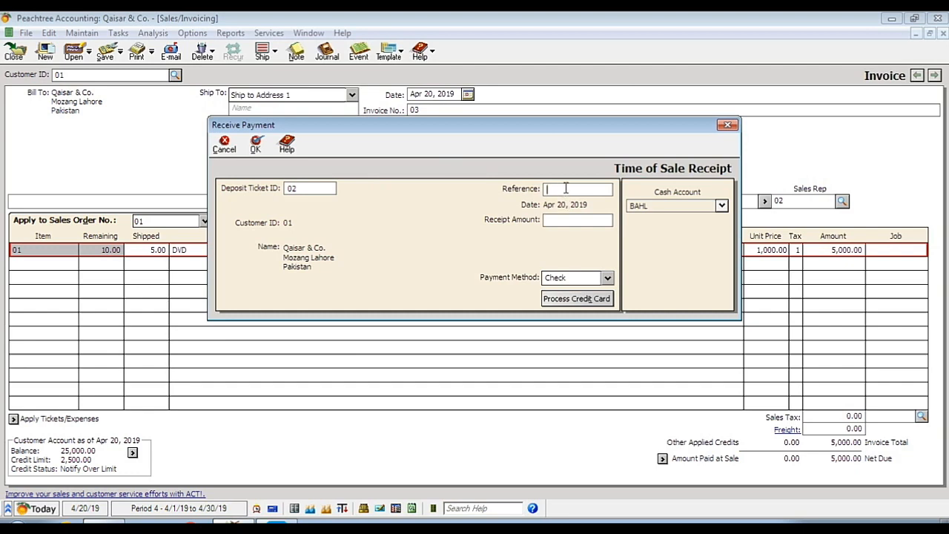
{"action": "type", "text": "11111"}
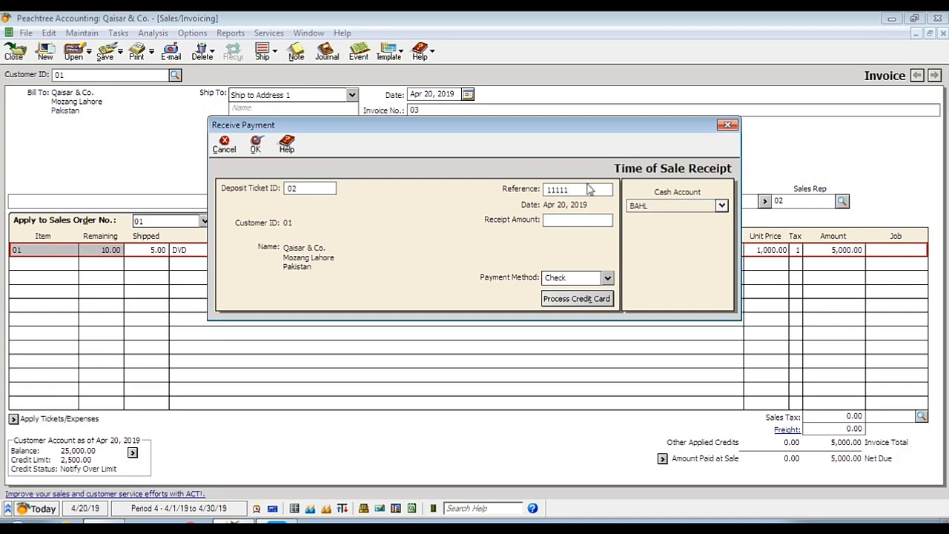
{"action": "left_click", "coordinate": [559, 219]}
{"action": "type", "text": "2000"}
Step: Set the receipt's cash account and payment method to Cash, skip the credit card details, and accept the receipt
{"action": "left_click", "coordinate": [721, 206]}
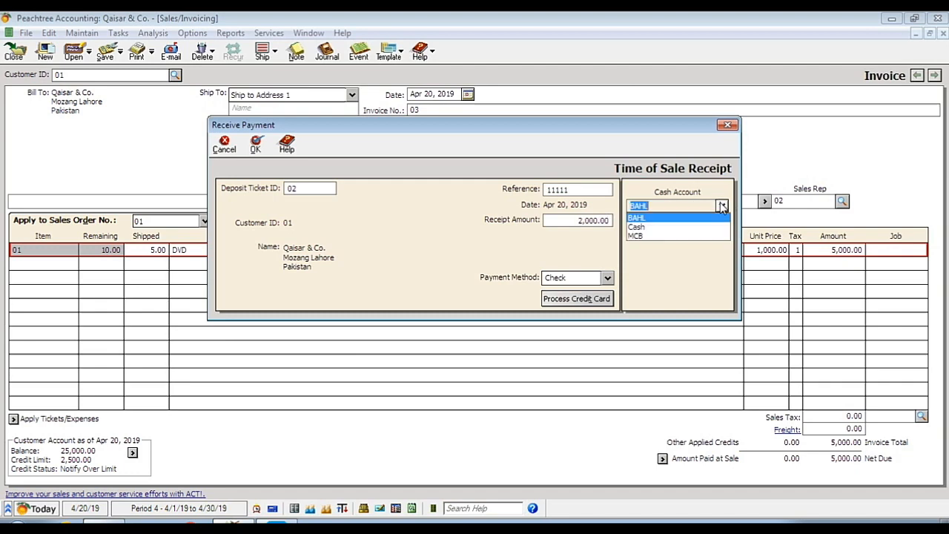
{"action": "left_click", "coordinate": [651, 227]}
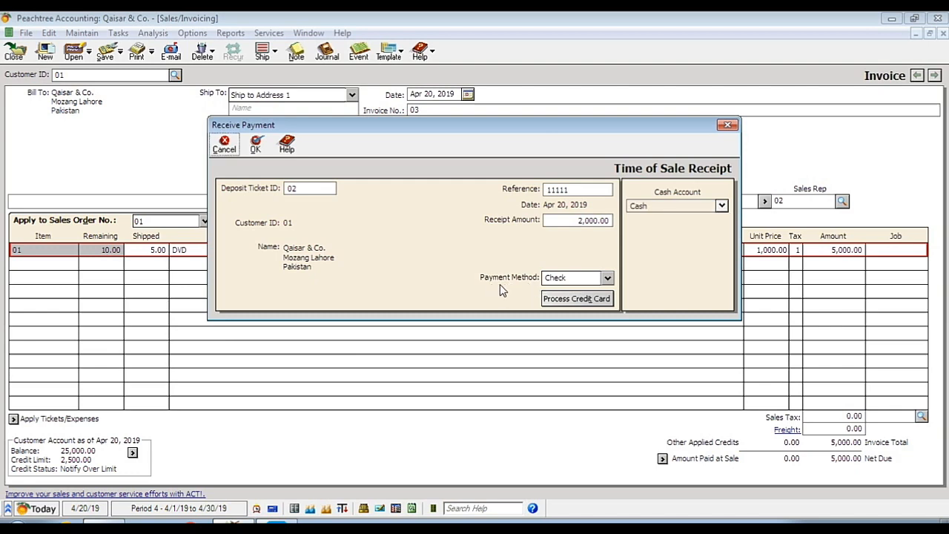
{"action": "left_click", "coordinate": [607, 278]}
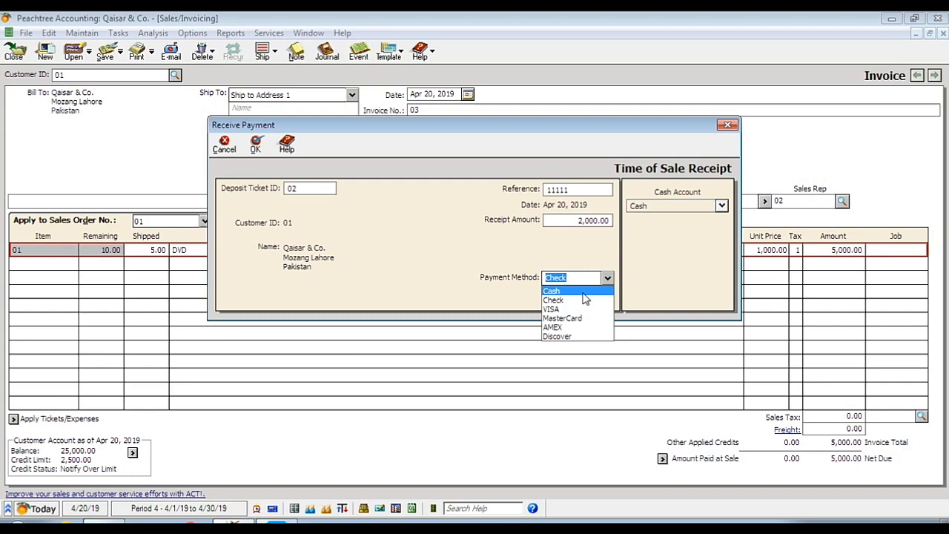
{"action": "left_click", "coordinate": [584, 294]}
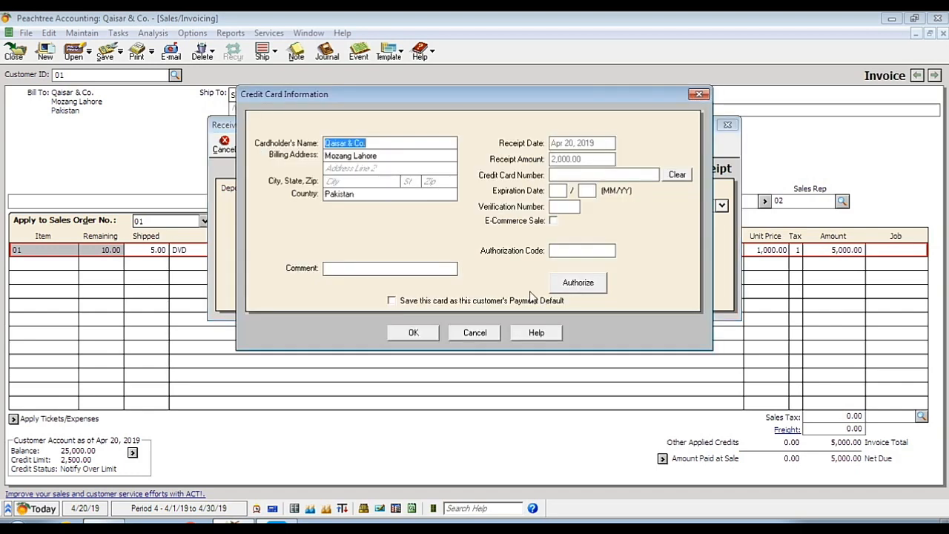
{"action": "left_click", "coordinate": [700, 95]}
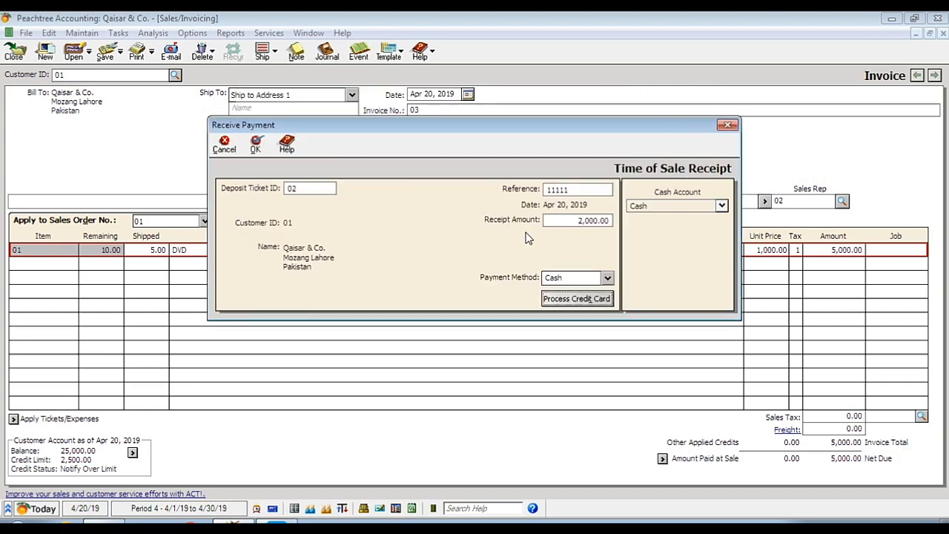
{"action": "left_click", "coordinate": [257, 148]}
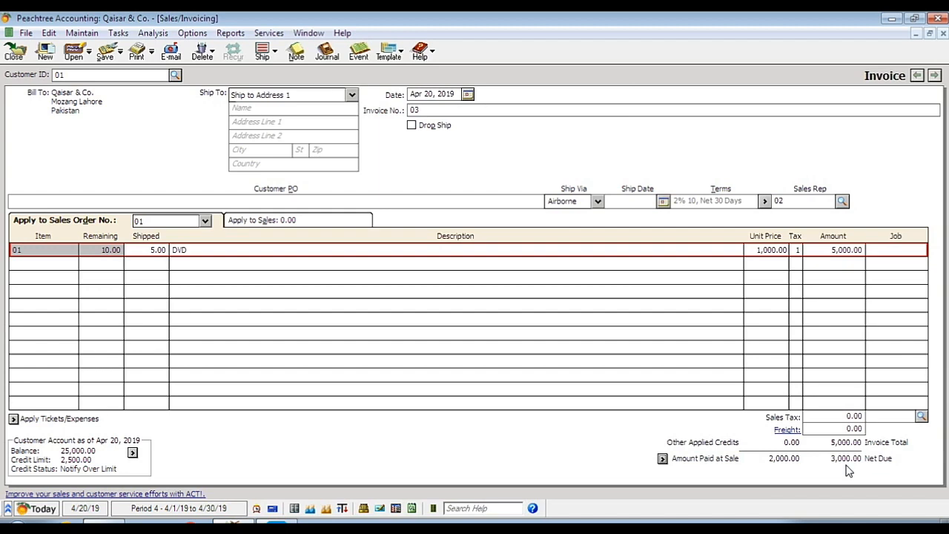
Step: Change the invoice number to 04 and save the invoice, allowing the customer's balance to exceed the credit limit
{"action": "key", "text": "BackSpace"}
{"action": "type", "text": "4"}
{"action": "left_click", "coordinate": [106, 57]}
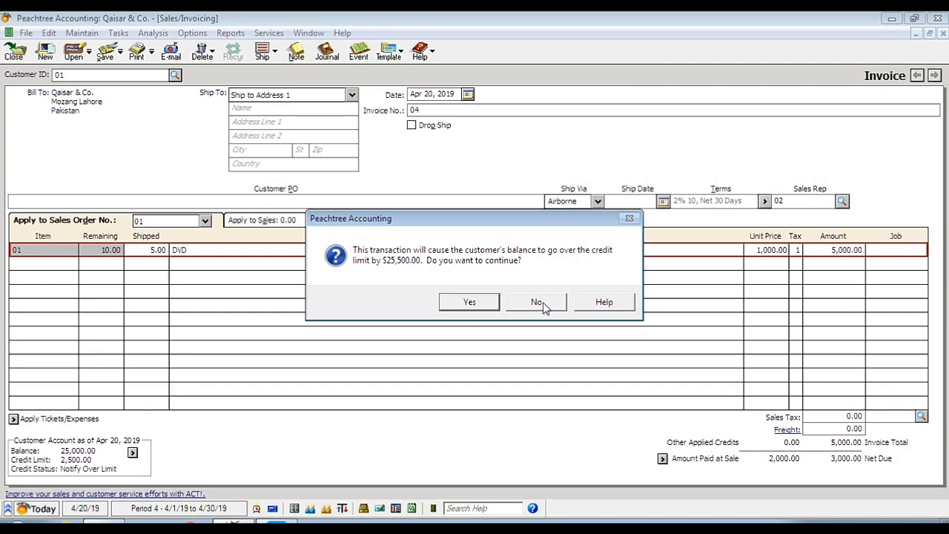
{"action": "left_click", "coordinate": [470, 303]}
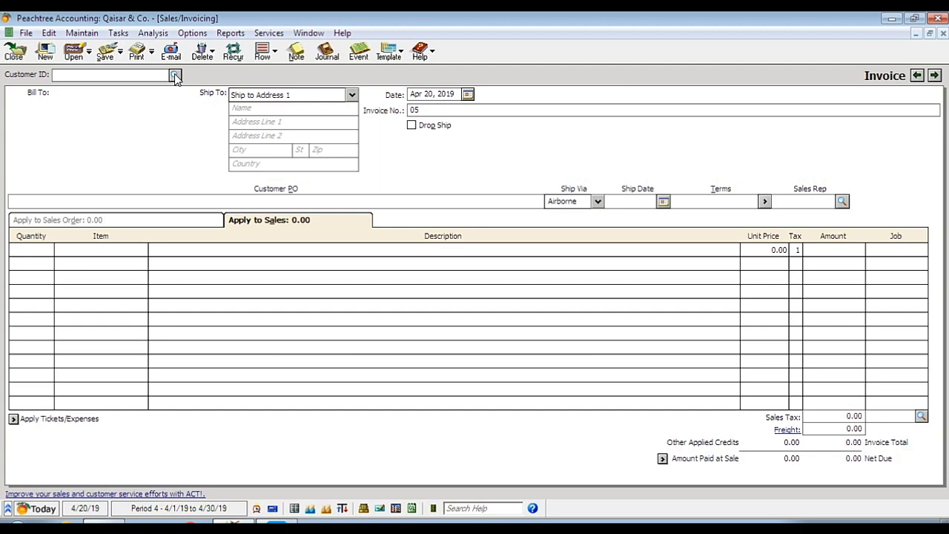
Step: Select Qaisar & Co. as the customer on the new invoice and apply it to the customer's existing sales order
{"action": "left_click", "coordinate": [175, 75]}
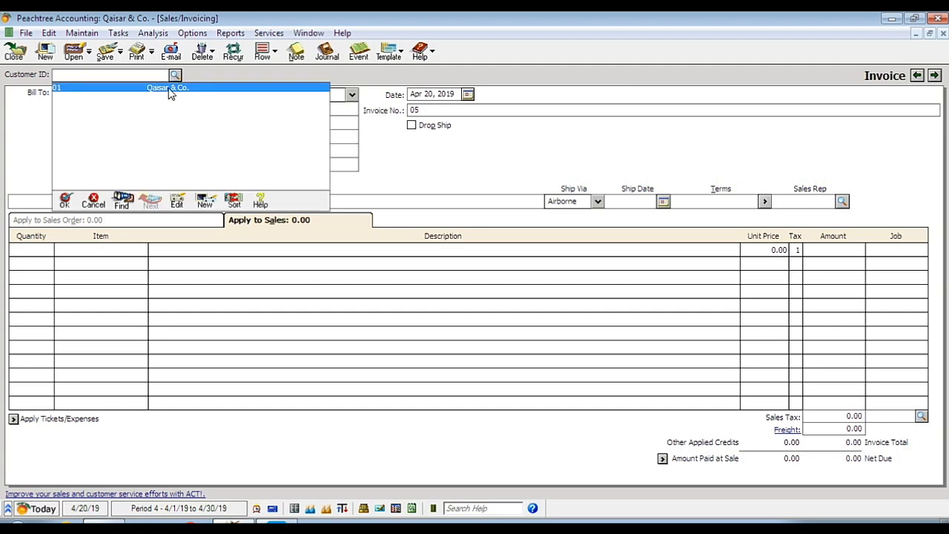
{"action": "double_click", "coordinate": [170, 88]}
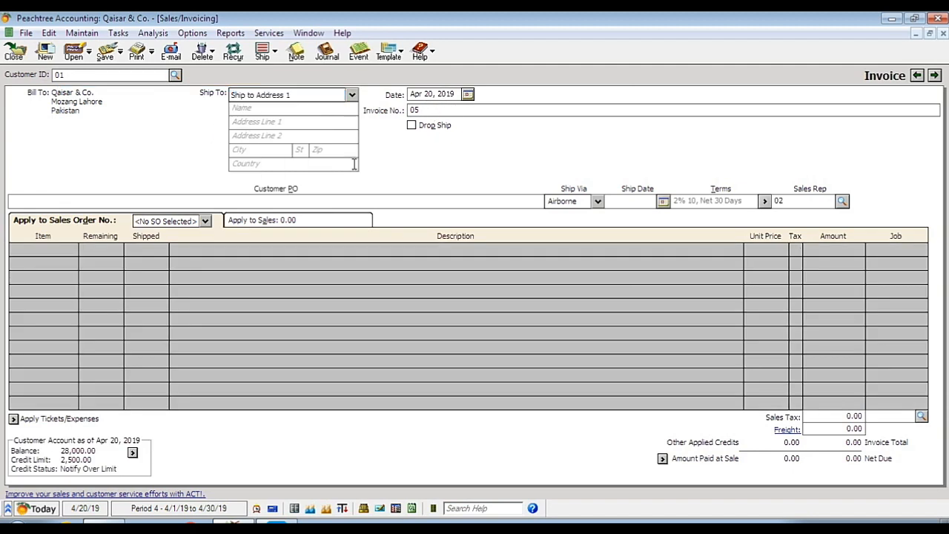
{"action": "left_click", "coordinate": [206, 222]}
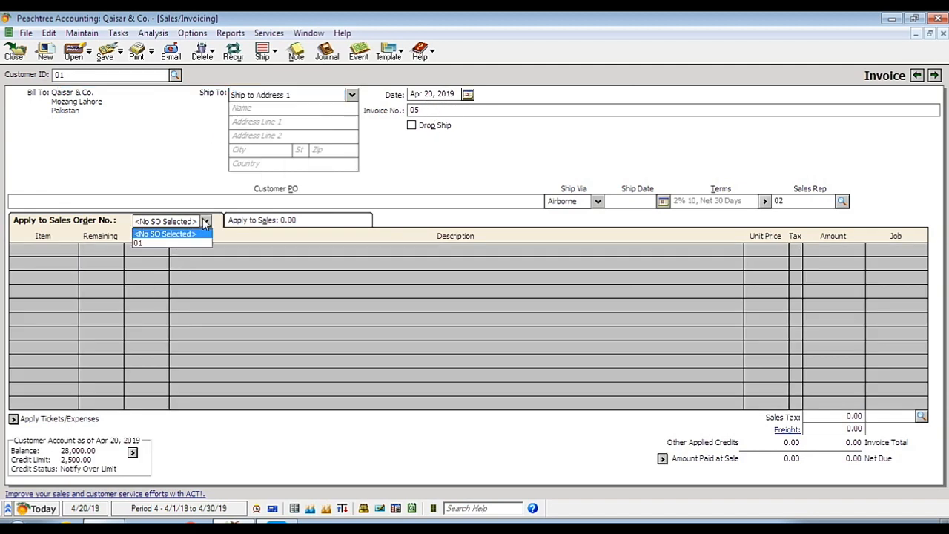
{"action": "left_click", "coordinate": [152, 244]}
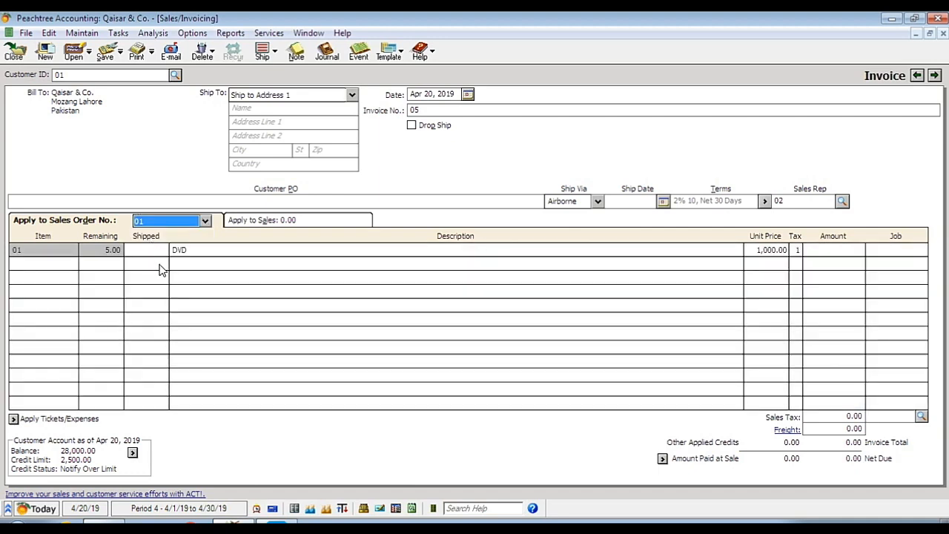